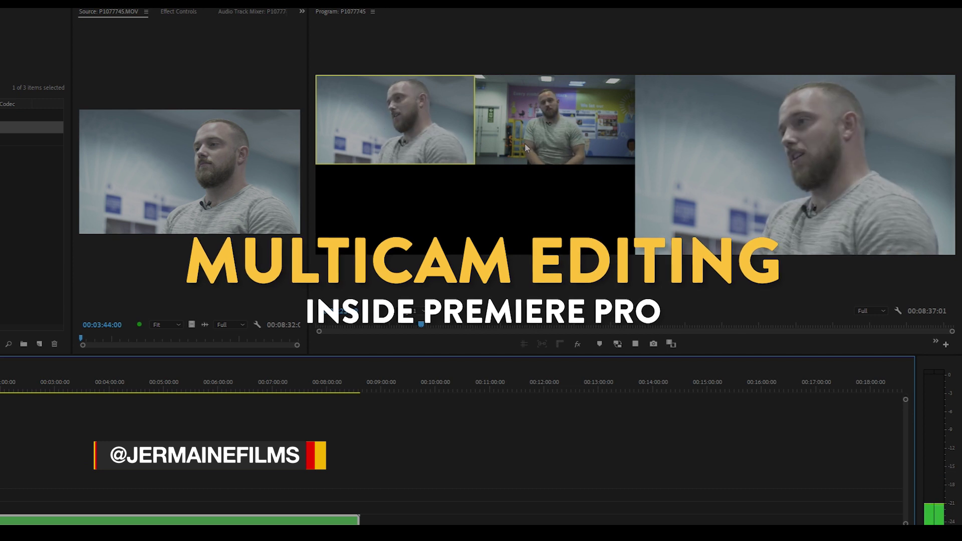
Return to the workspace showing the interview bin with both .MOV clips and the empty multicam timeline.
click(534, 124)
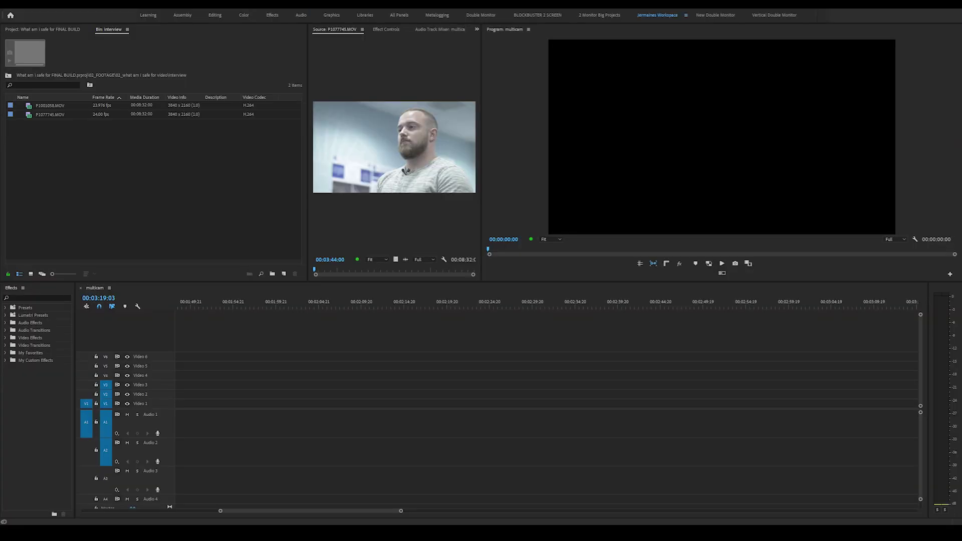
Select both interview clips in the bin and choose Create Multi-Camera Source Sequence.
click(152, 134)
drag(36, 137, 79, 106)
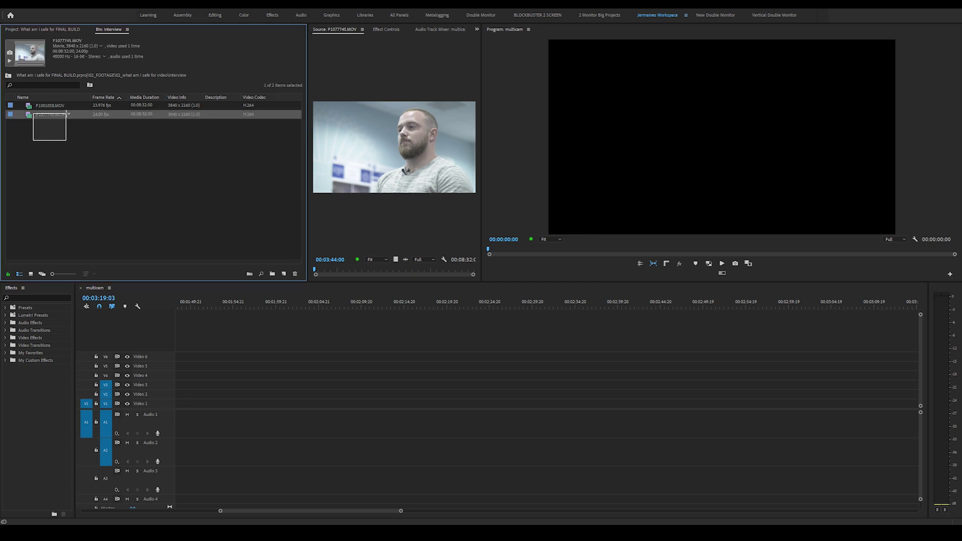
right_click(68, 105)
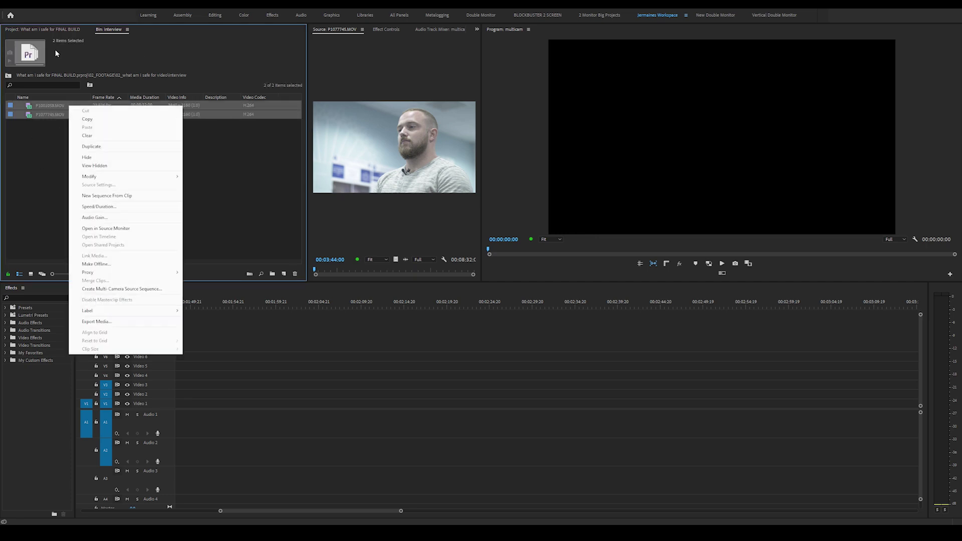
click(151, 290)
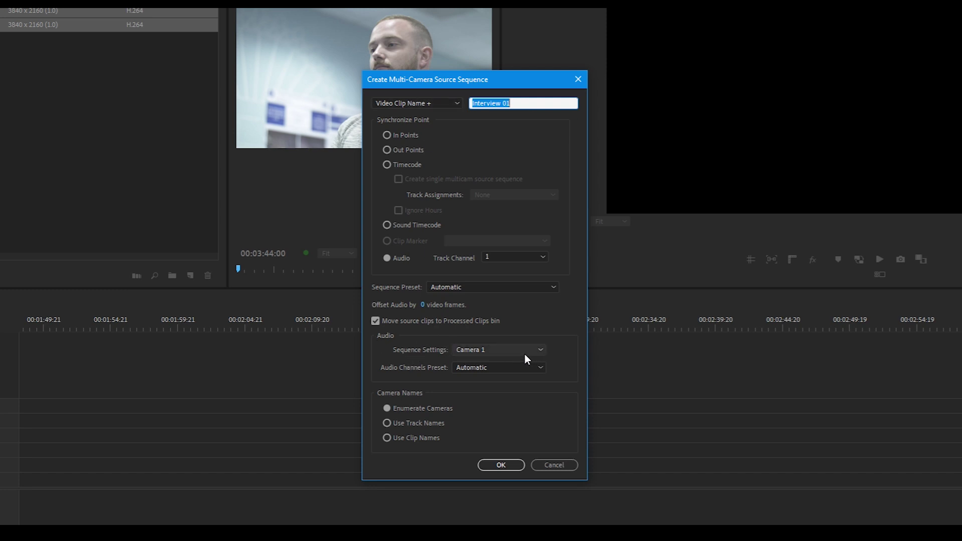
Build the Interview 01 multicam source sequence synced on Audio, using Camera 1 audio.
click(542, 349)
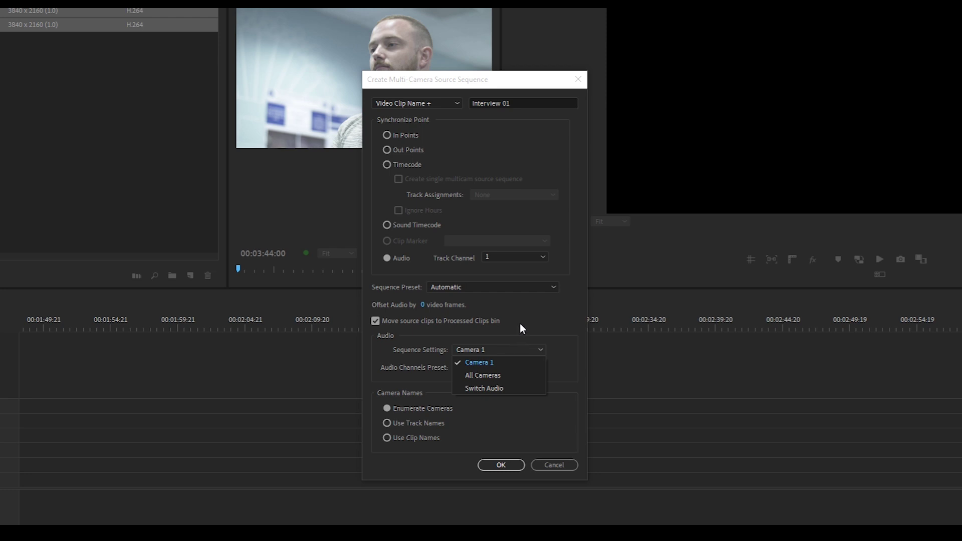
click(495, 363)
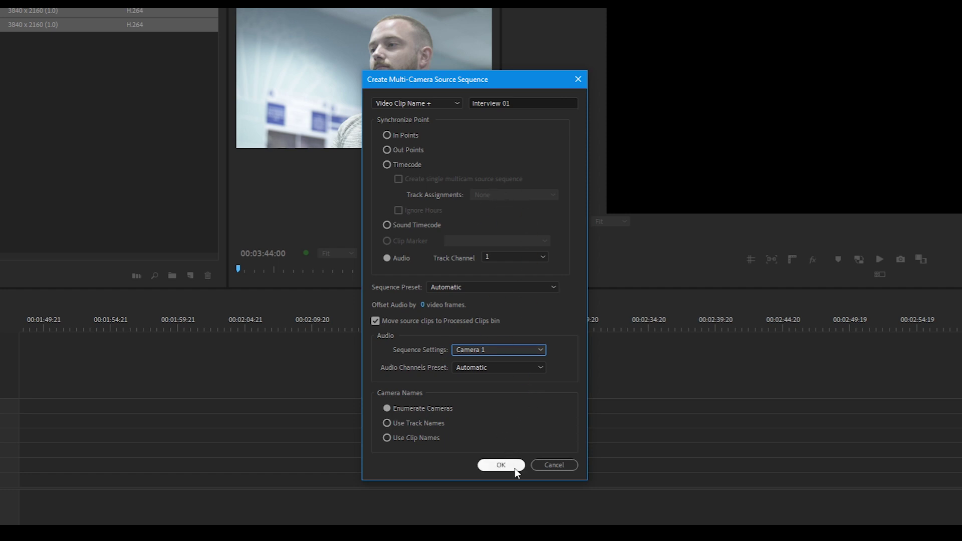
click(502, 466)
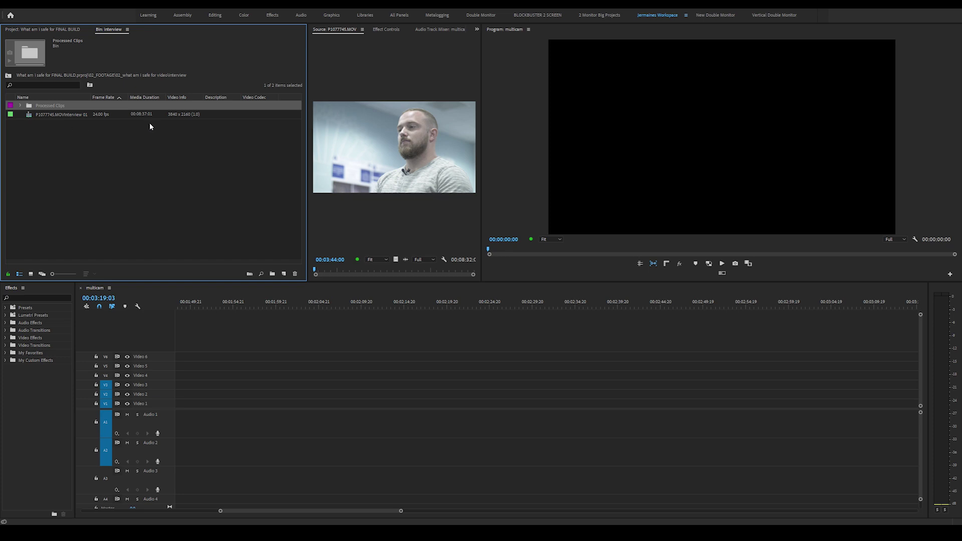
Create a new timeline sequence from the Interview 01 multicam clip.
click(36, 117)
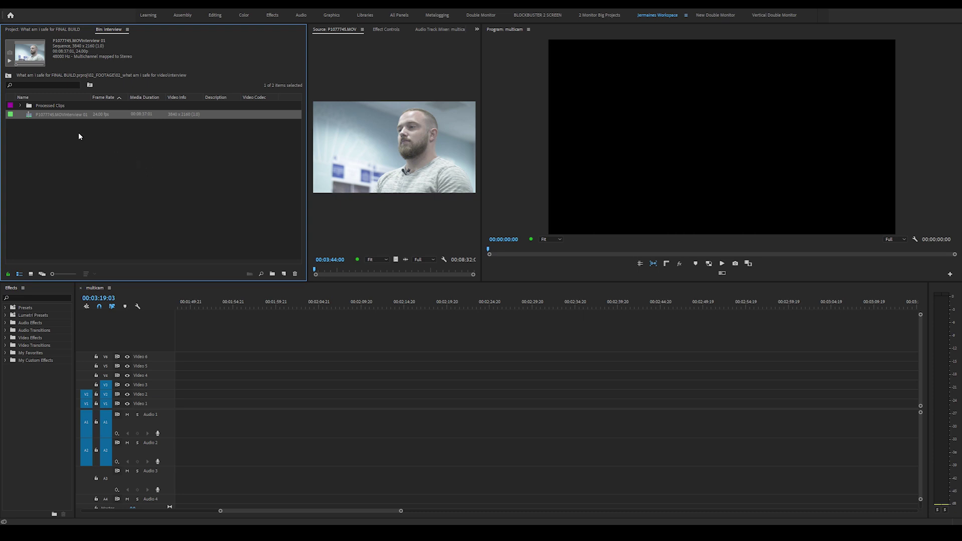
right_click(74, 116)
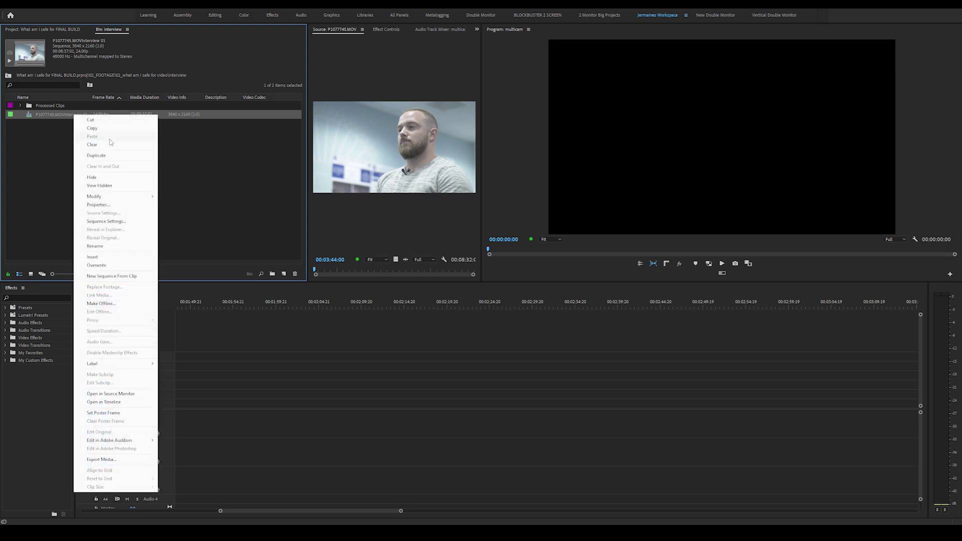
click(121, 277)
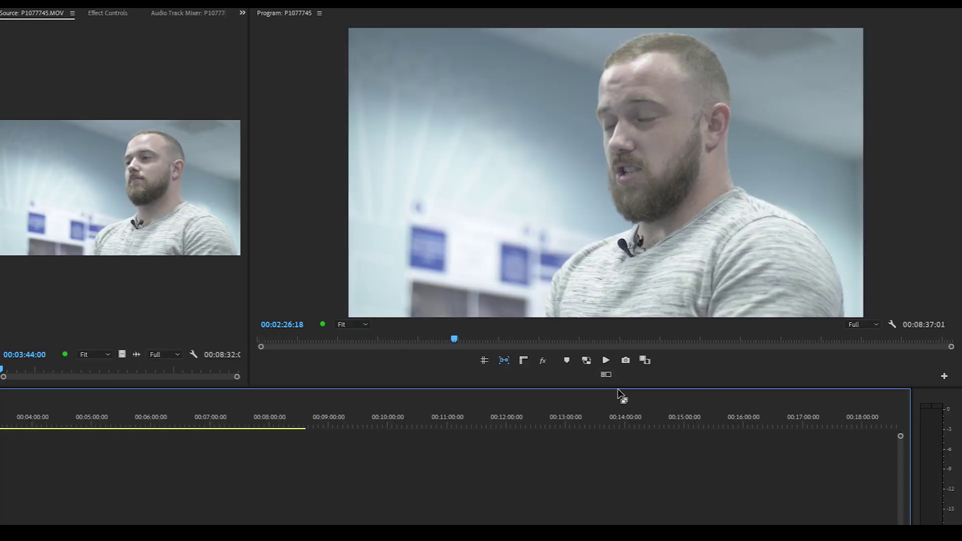
Turn on Multi-Camera View and add its toggle button through the Button Editor.
click(607, 375)
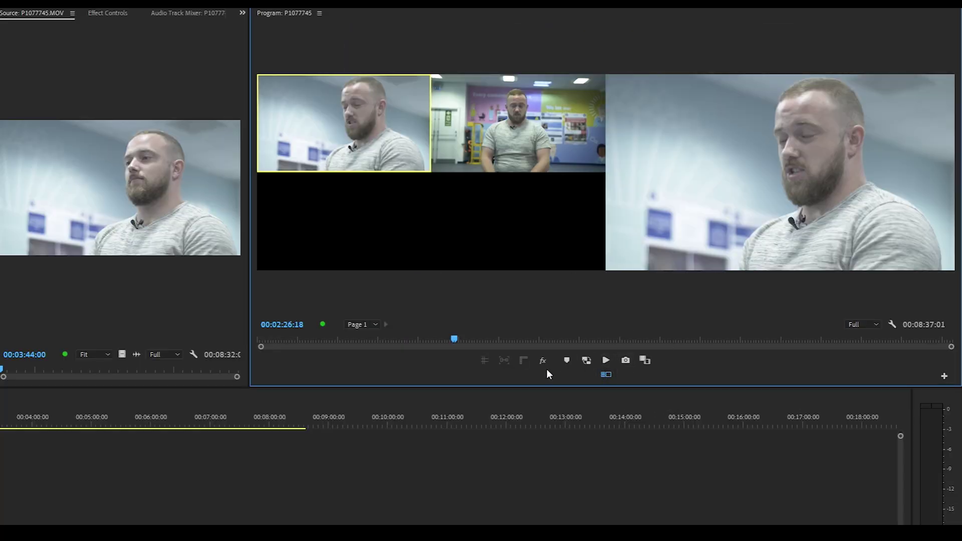
click(946, 379)
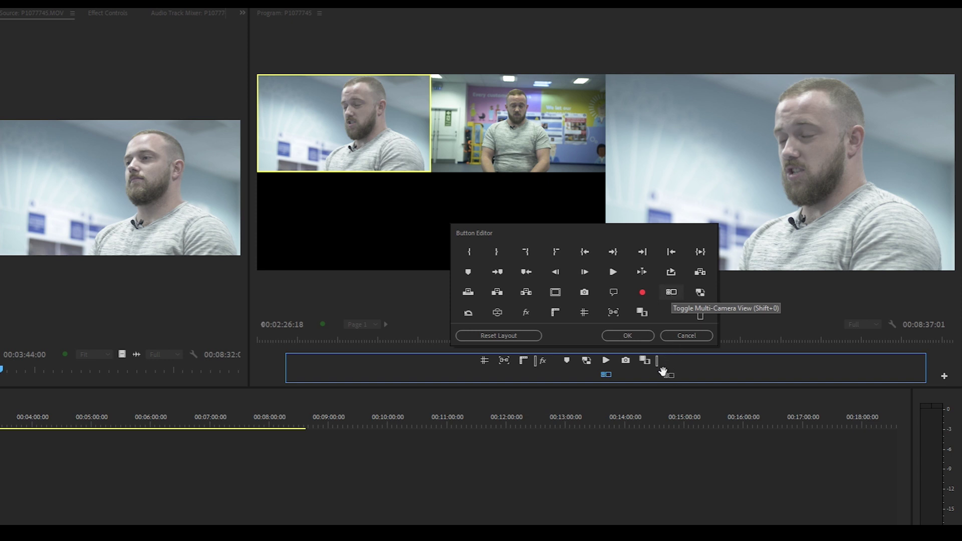
click(647, 340)
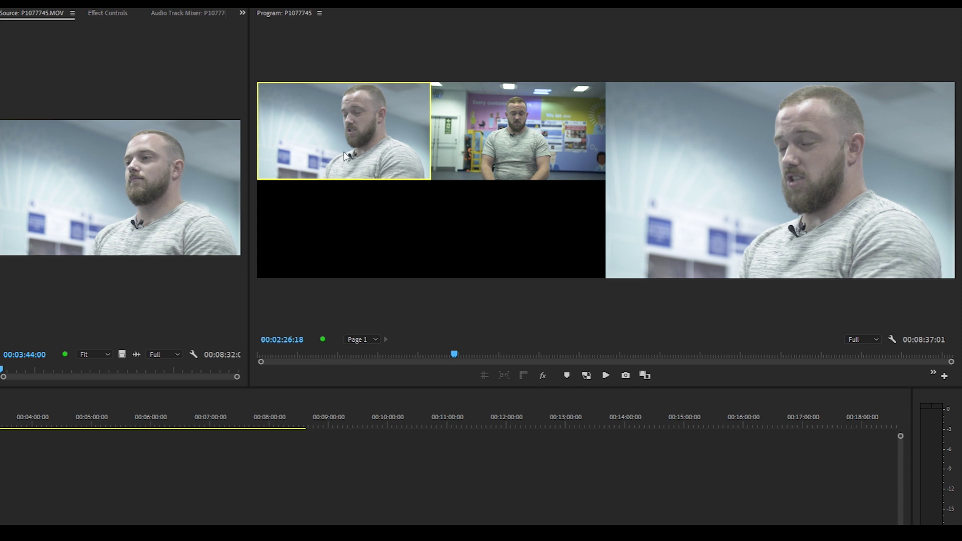
Make the wide camera 2 angle active in the multi-camera view.
click(361, 149)
click(534, 144)
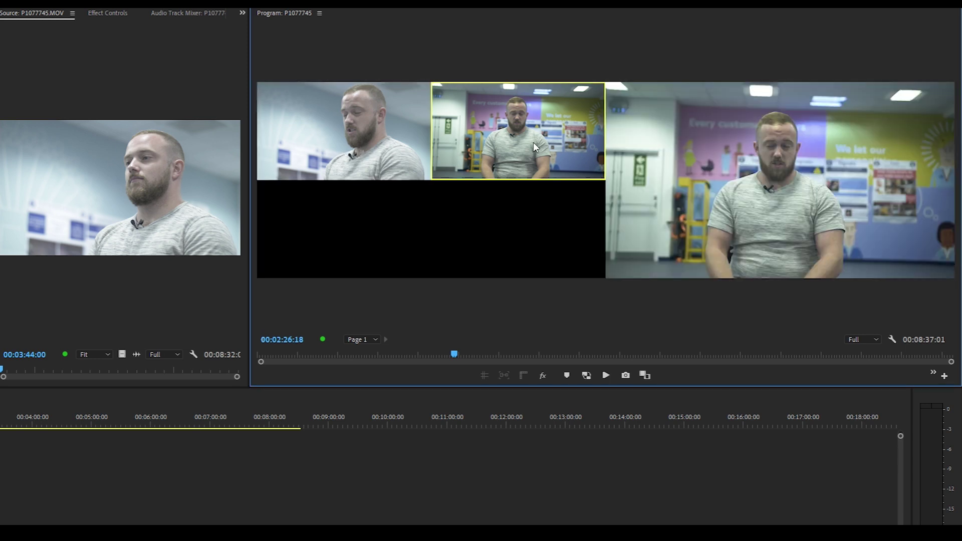
click(410, 151)
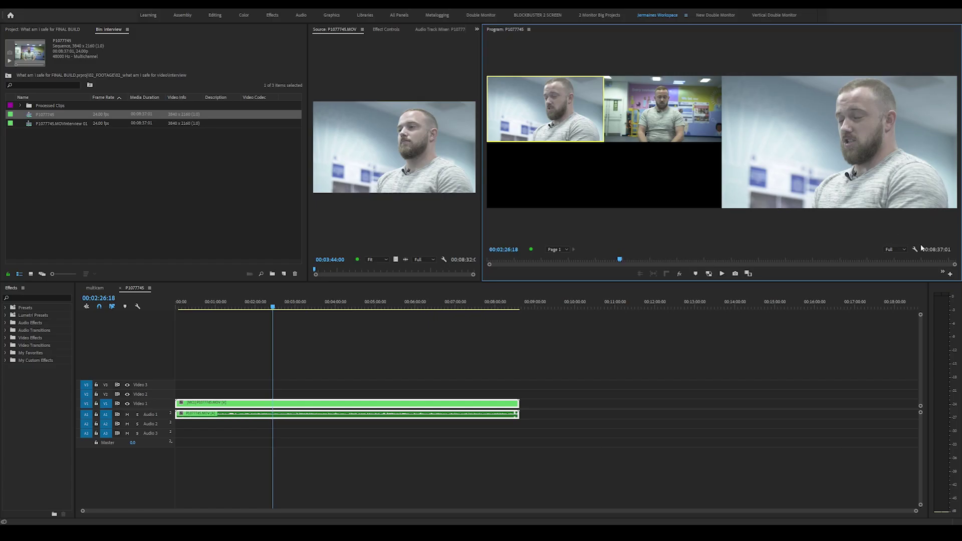
Keep both cameras On in Edit Cameras, then move the playhead back to about 1:10.
right_click(914, 253)
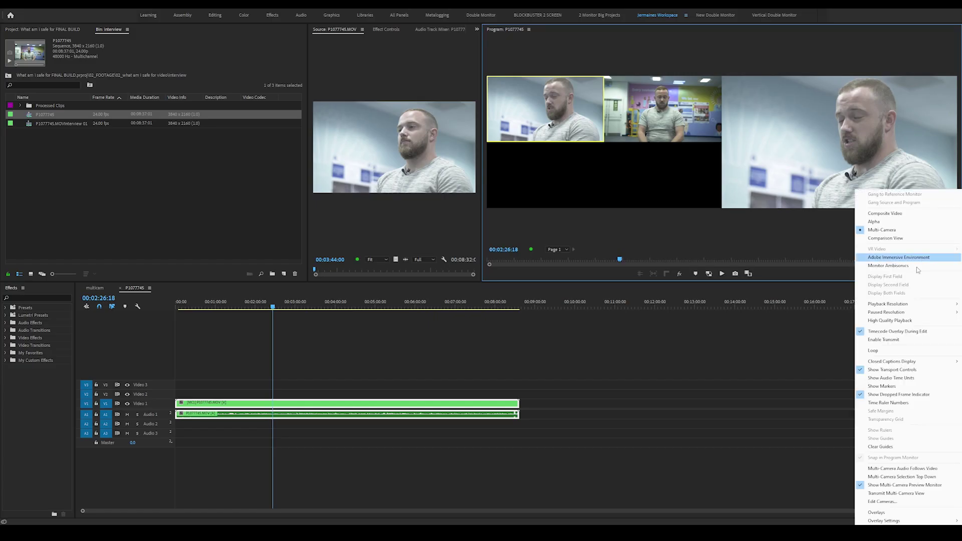
click(892, 502)
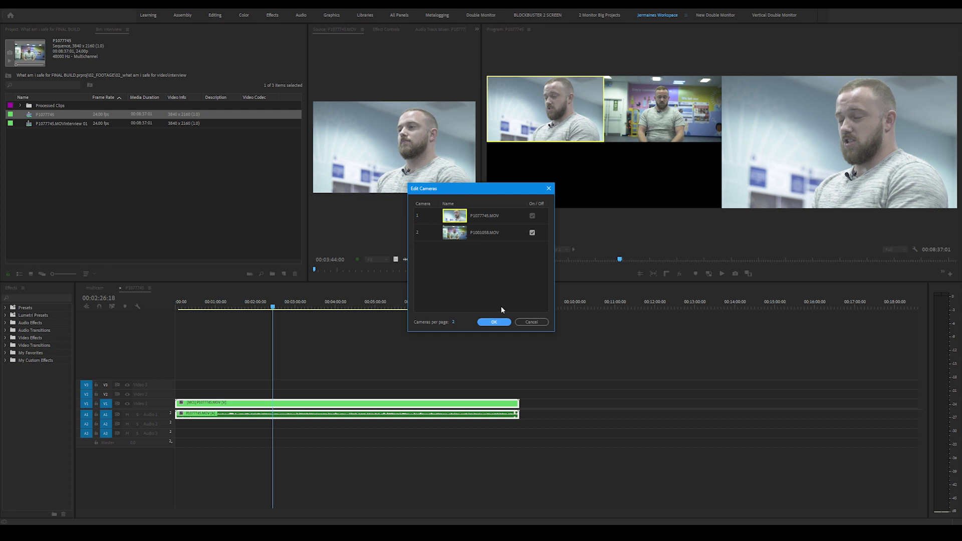
click(503, 321)
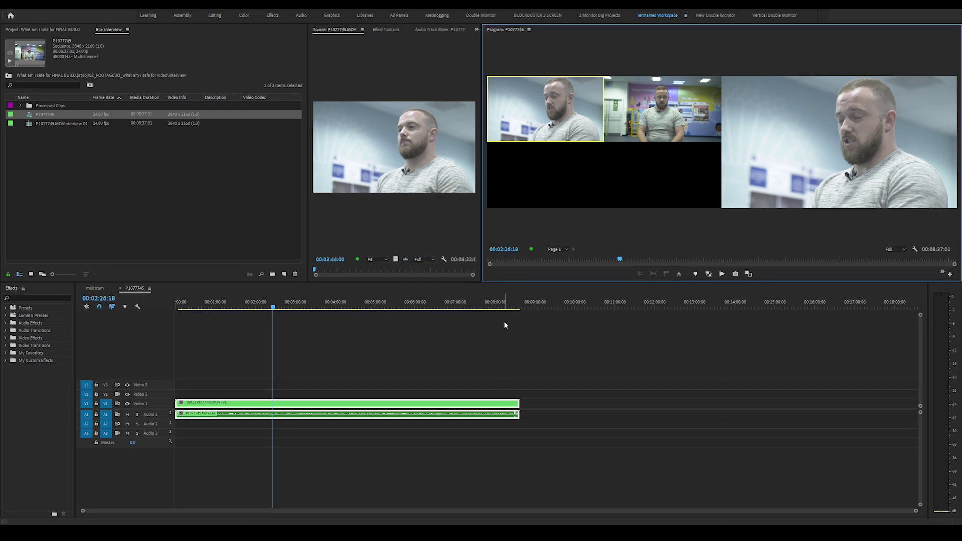
click(222, 304)
During playback, cut live between camera 2 and camera 1 several times, then stop.
key(space)
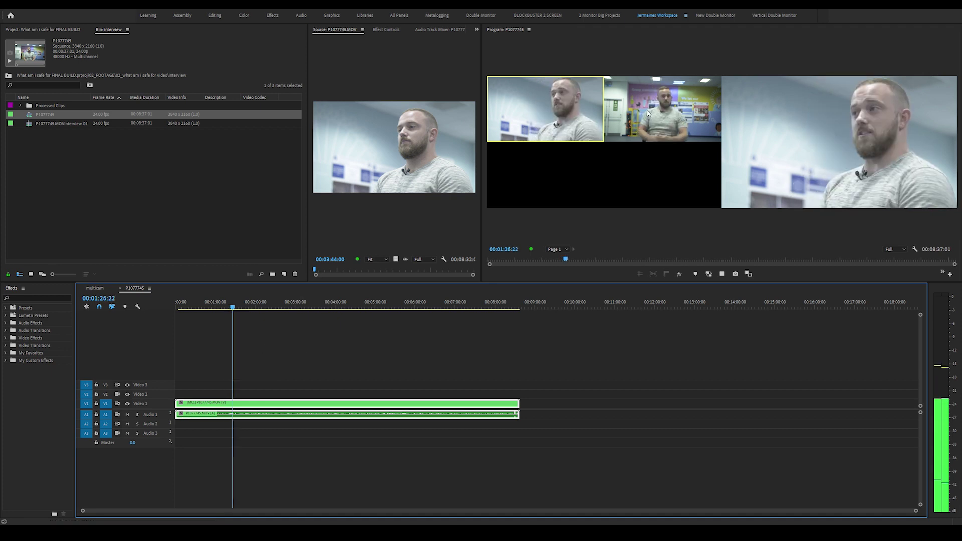
click(608, 120)
key(1)
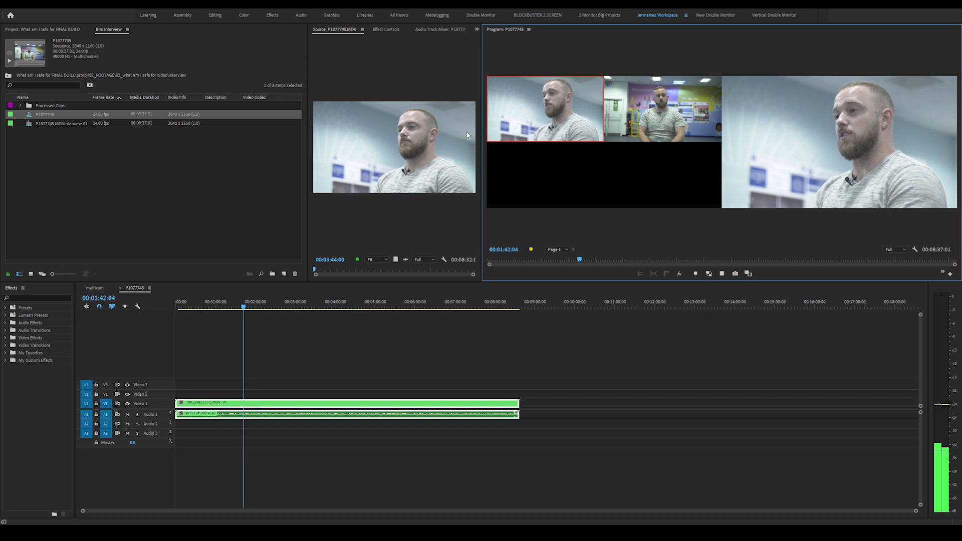
key(2)
key(1)
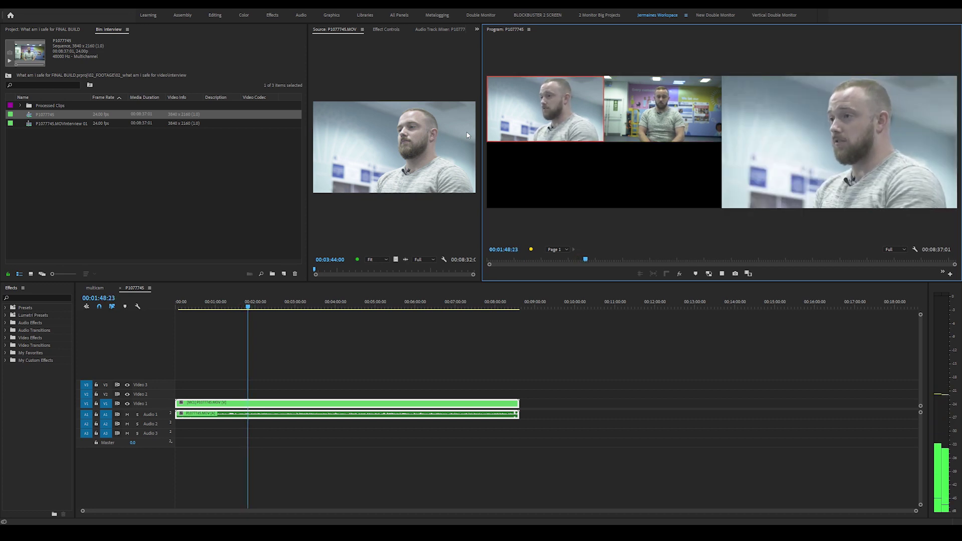
key(space)
Step back one frame and zoom the timeline in around the playhead.
key(Left)
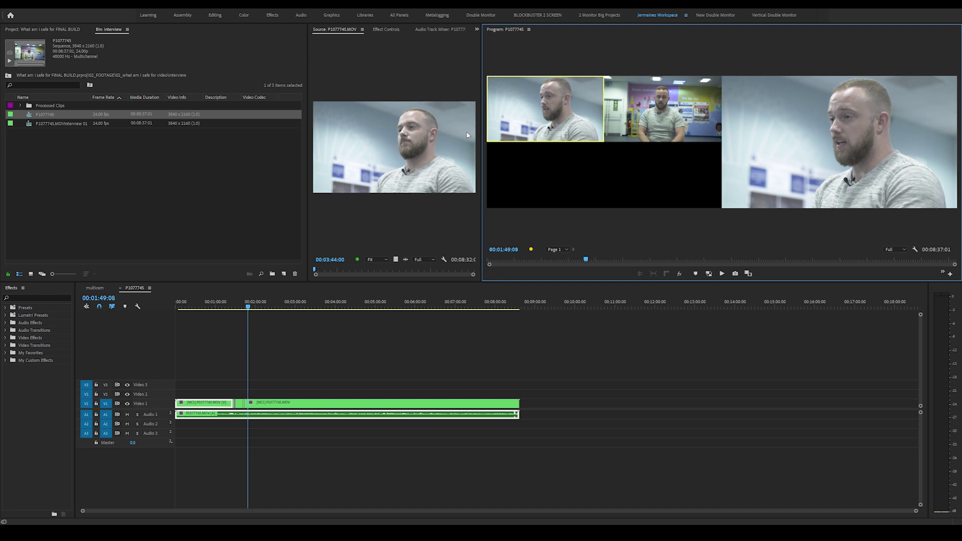
click(385, 351)
key(equal)
key(equal)
key(equal)
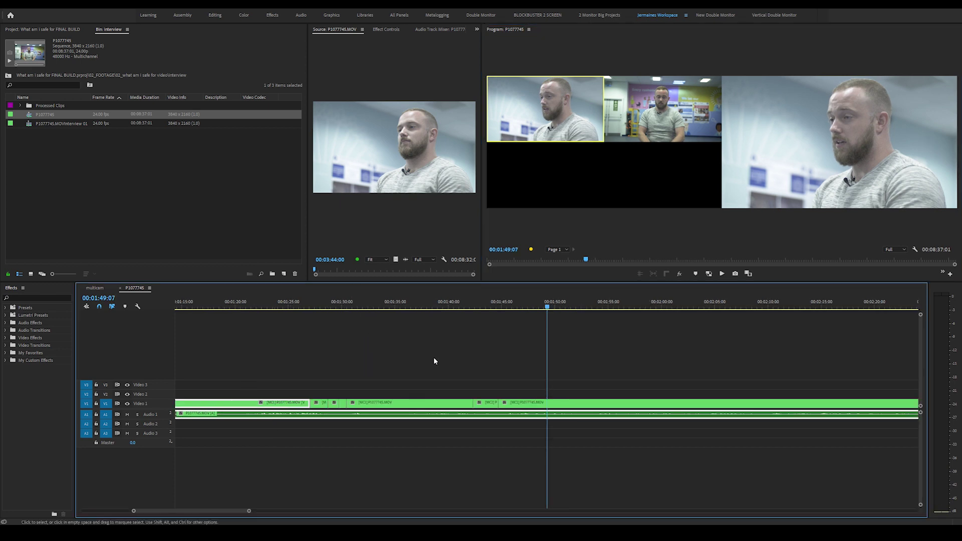
Jump to 1:36 and switch the clip there to the wide camera 2 angle.
click(410, 307)
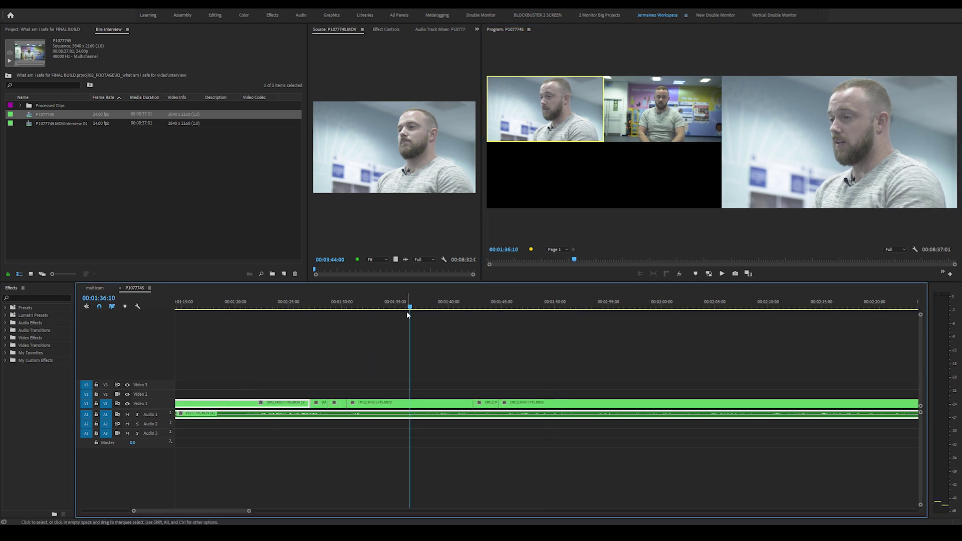
click(416, 406)
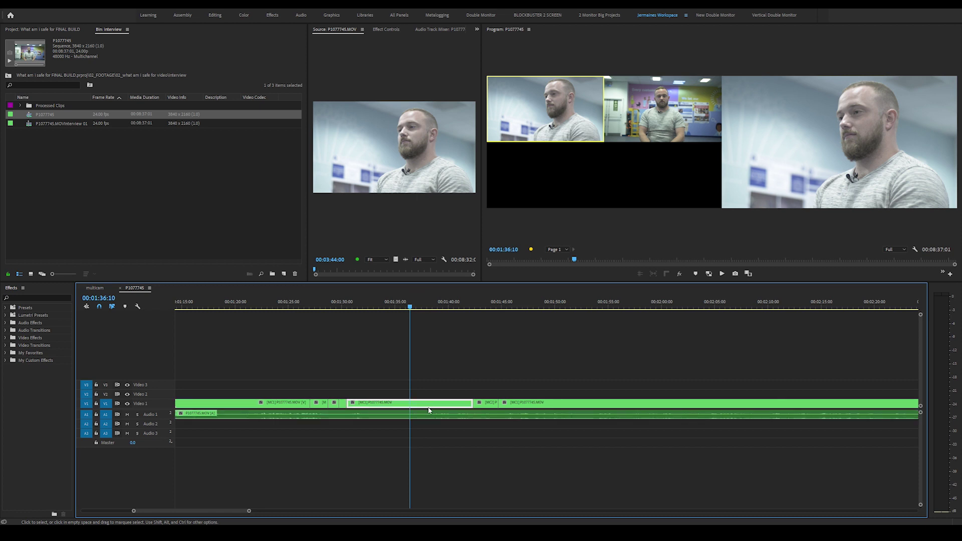
key(2)
click(692, 142)
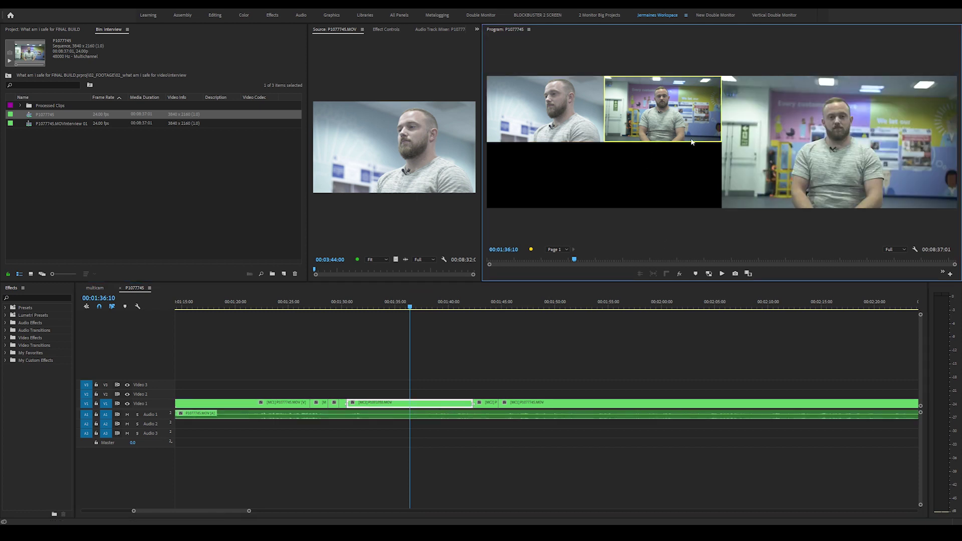
Set that clip back to camera 1, zoom the timeline out and resume playback.
click(402, 378)
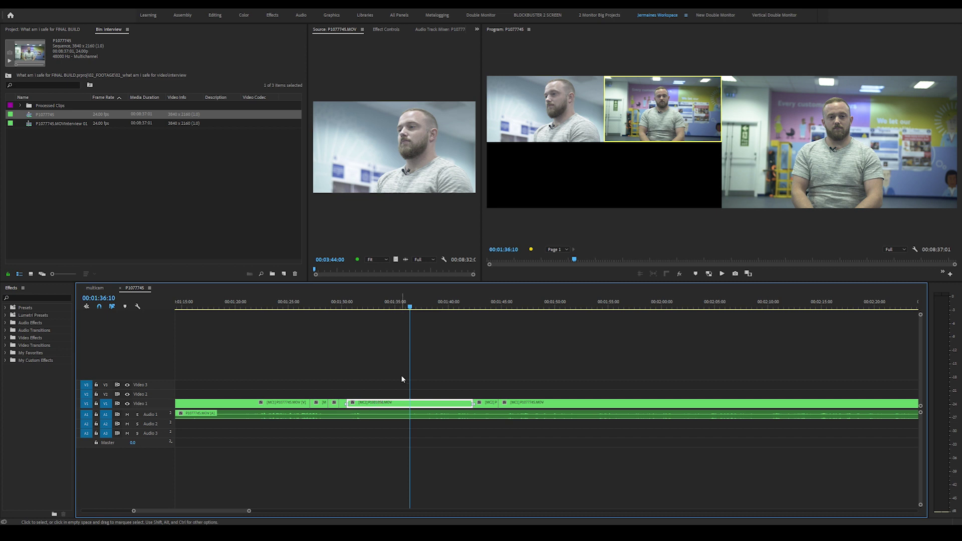
key(1)
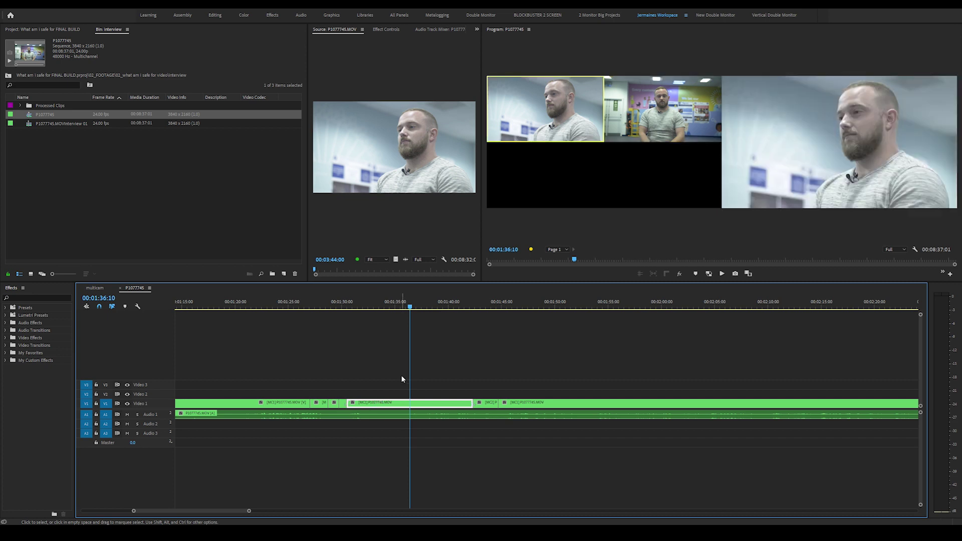
key(space)
key(backslash)
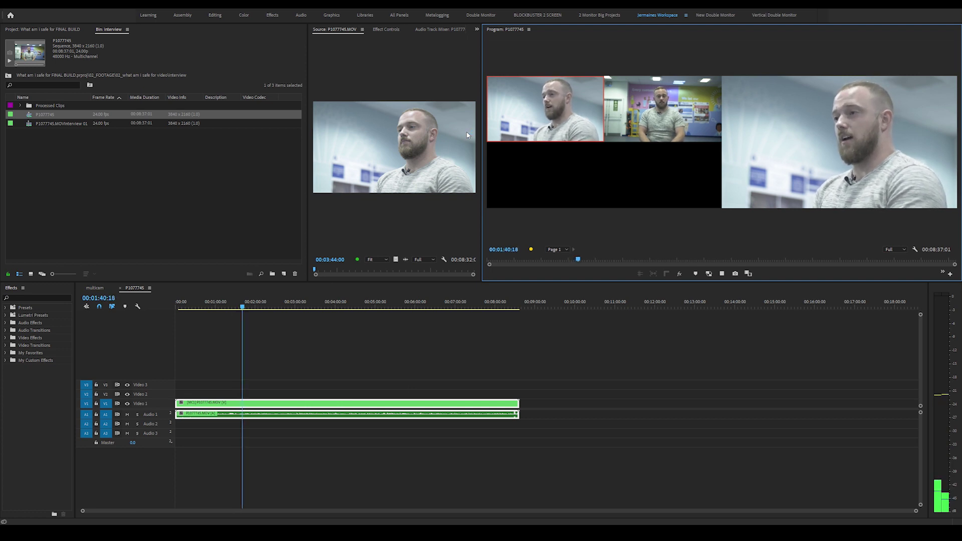
Cut live to camera 2 and back to camera 1, then stop to commit the cuts.
key(2)
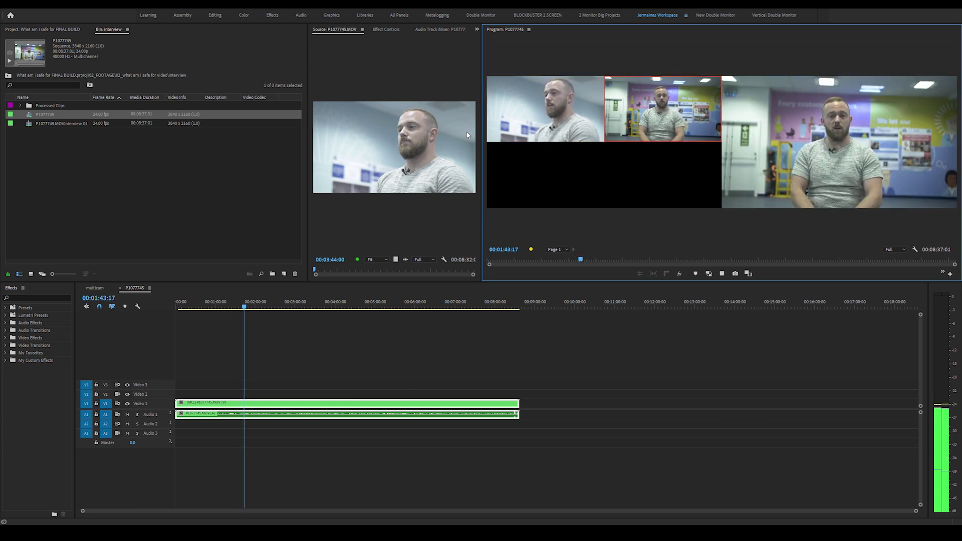
key(1)
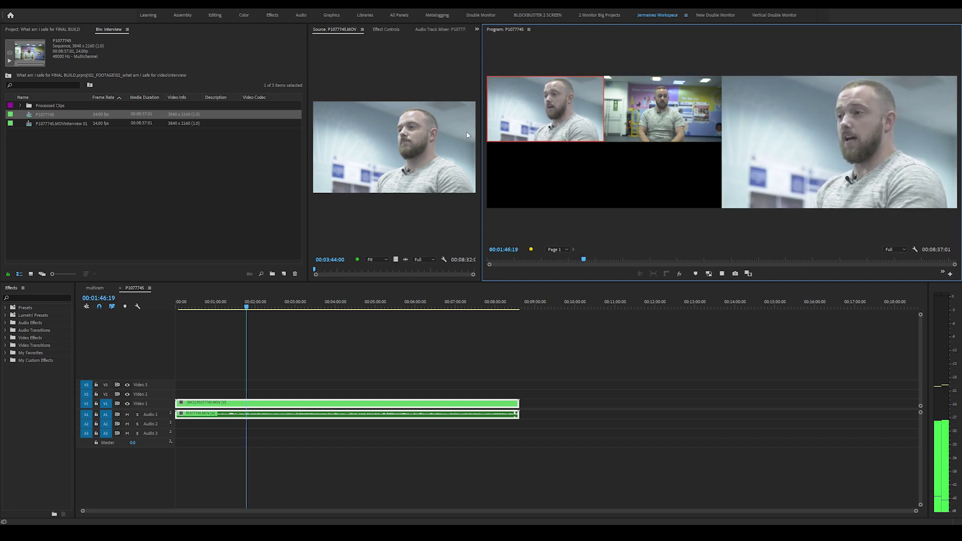
key(space)
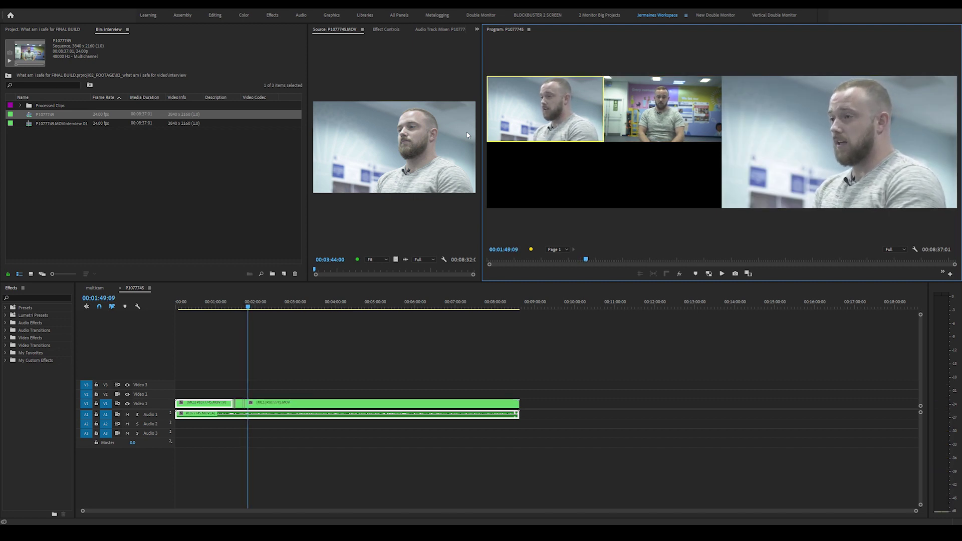